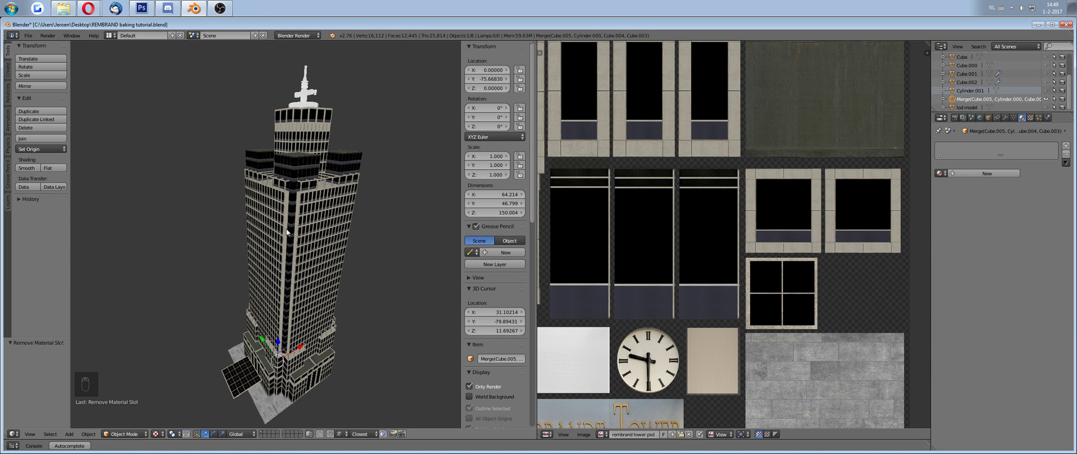
# Step: Unhide the lod model in the Outliner so it overlaps the high-detail tower
pyautogui.moveTo(287, 231)
pyautogui.mouseDown(button='middle')
pyautogui.moveTo(316, 202)
pyautogui.moveTo(299, 208)
pyautogui.moveTo(273, 267)
pyautogui.mouseUp(button='middle')
pyautogui.scroll(1, 315, 202)
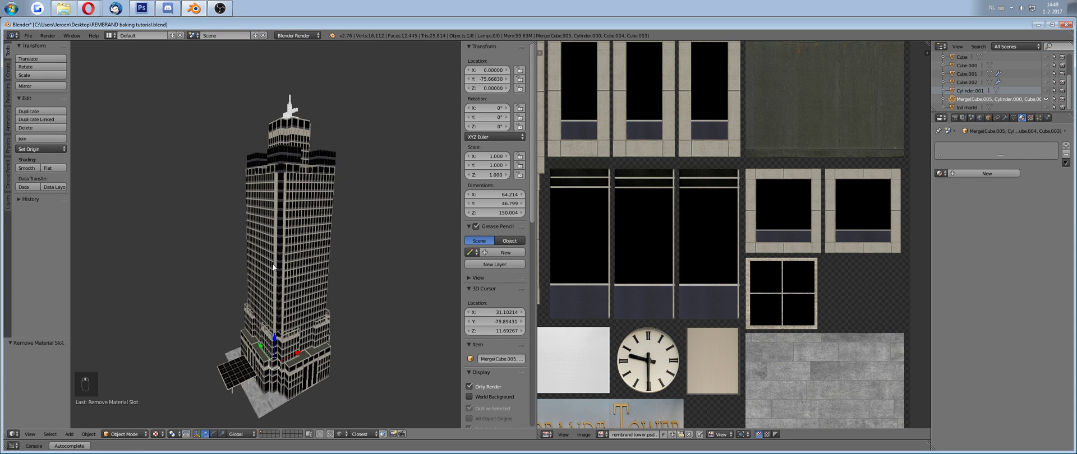
pyautogui.scroll(-4, 664, 236)
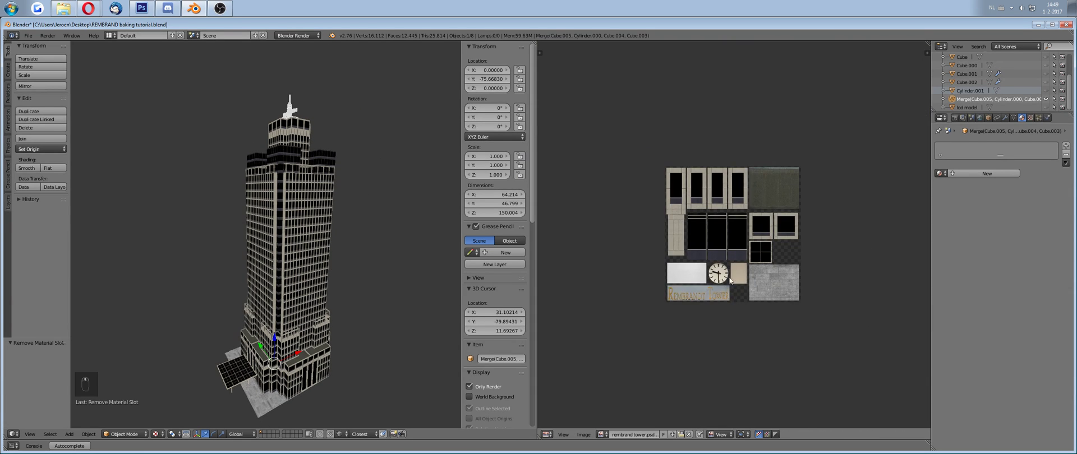
pyautogui.moveTo(324, 228); pyautogui.dragTo(314, 213, button='middle')
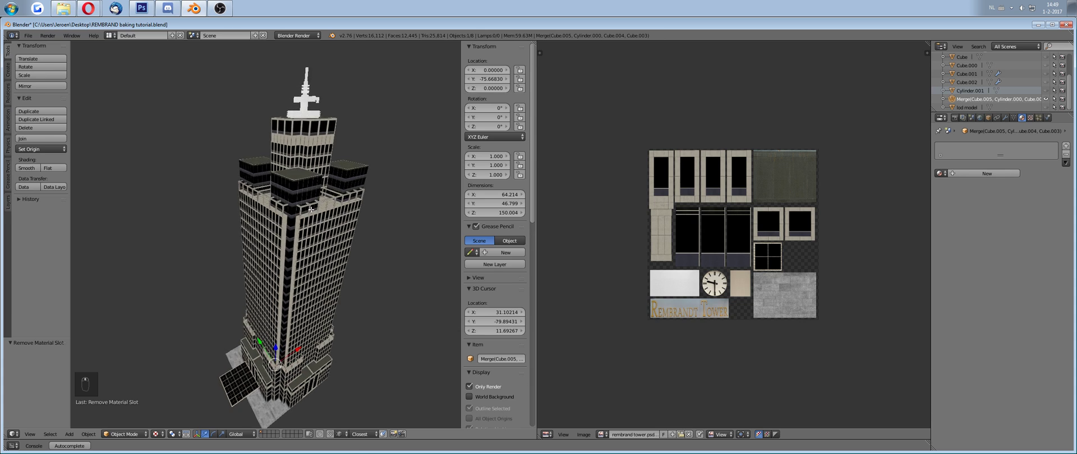
pyautogui.press('Tab')
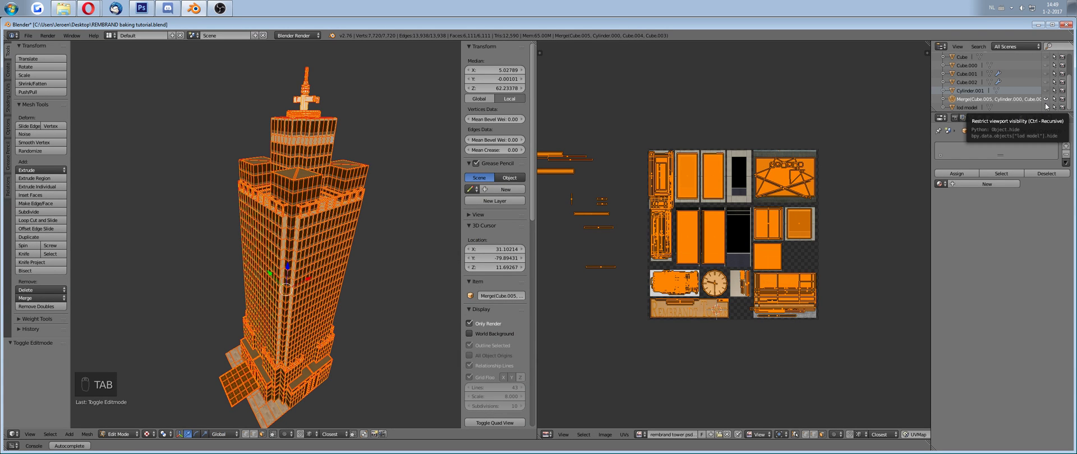
pyautogui.click(1045, 107)
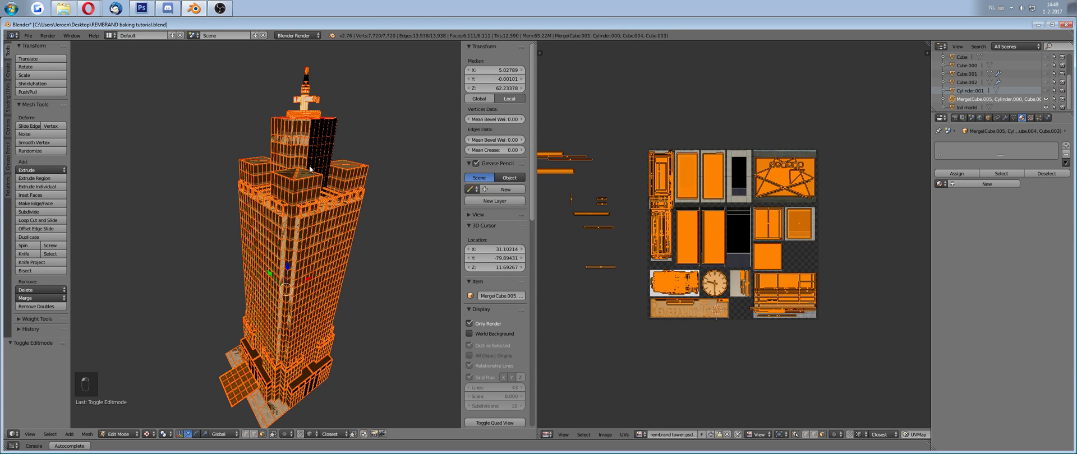
pyautogui.press('Tab')
pyautogui.moveTo(310, 168)
pyautogui.mouseDown(button='middle')
pyautogui.moveTo(321, 249)
pyautogui.moveTo(320, 212)
pyautogui.moveTo(334, 211)
pyautogui.mouseUp(button='middle')
# Step: Select the whole lod model mesh, then return to editing the high-detail tower
pyautogui.press('Tab')
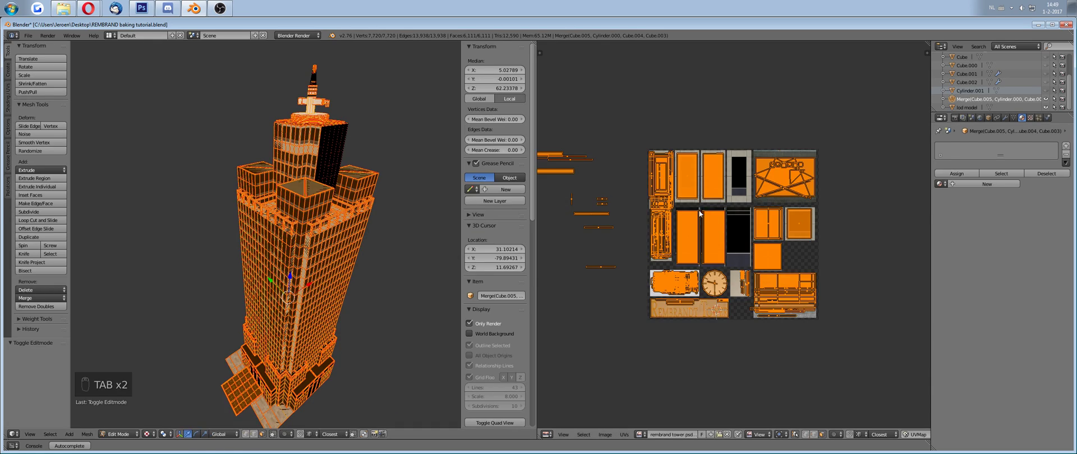
pyautogui.press('Tab')
pyautogui.rightClick(335, 157)
pyautogui.press('Tab')
pyautogui.press('a')
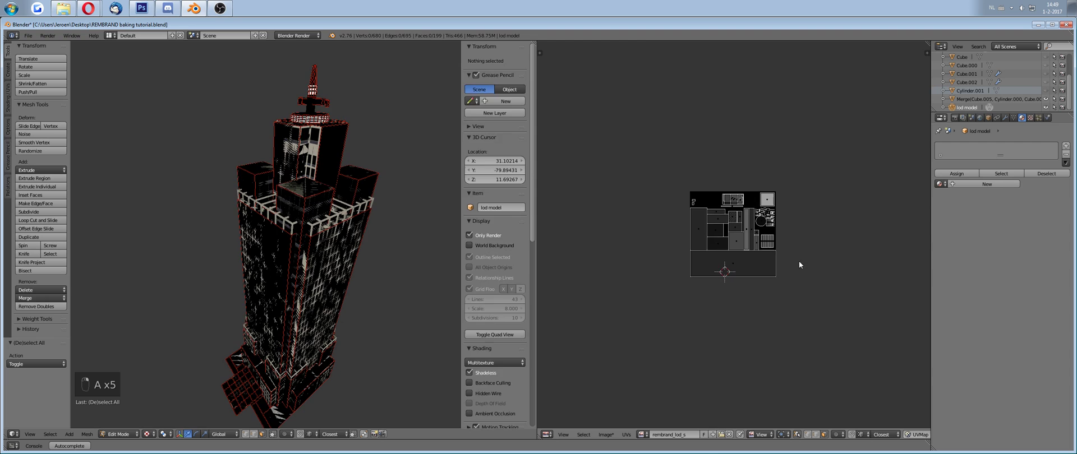
pyautogui.press('a')
pyautogui.press('Tab')
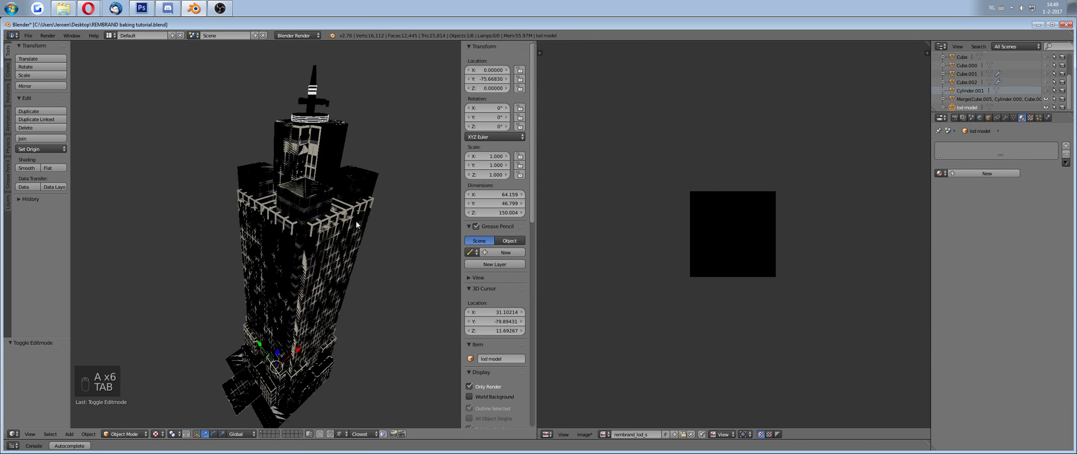
pyautogui.press('Tab')
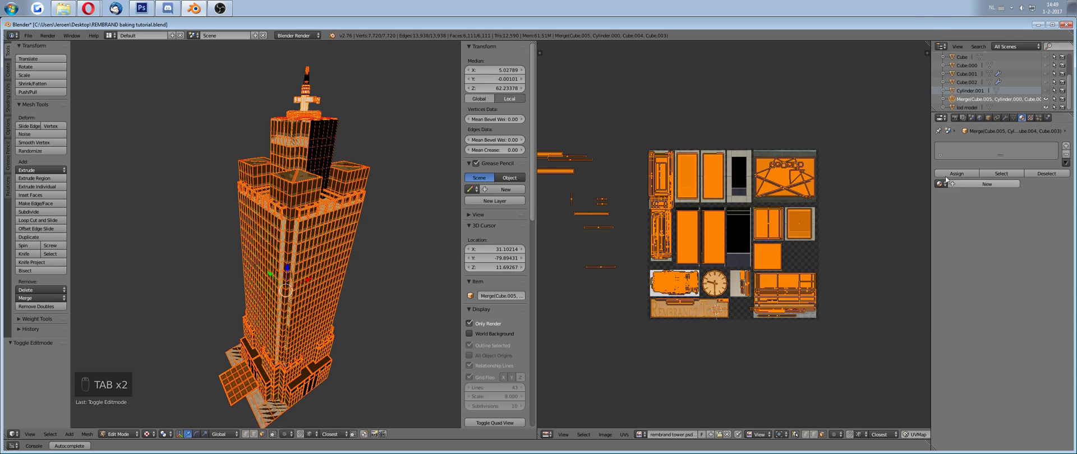
# Step: Assign a new shadeless material, Material.004, to the tower's entire mesh
pyautogui.click(967, 184)
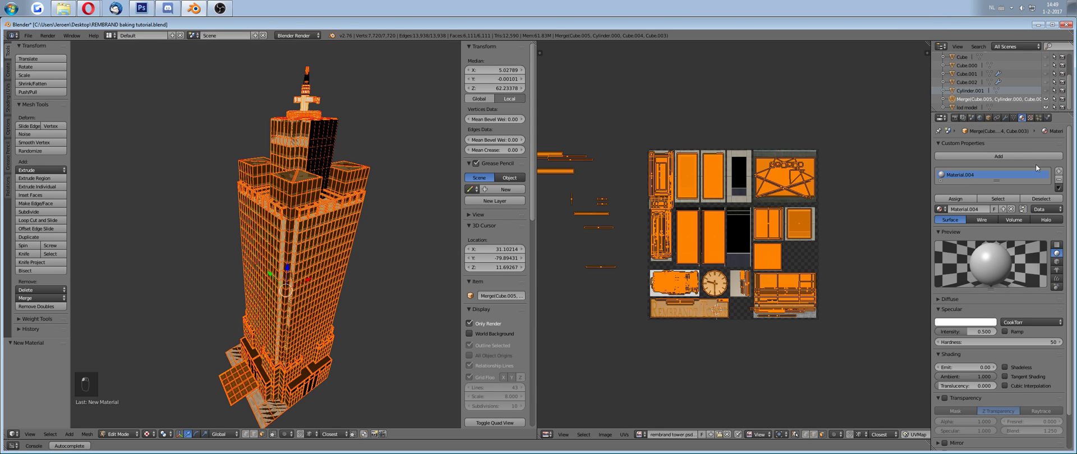
pyautogui.click(957, 200)
pyautogui.moveTo(444, 297)
pyautogui.mouseDown(button='middle')
pyautogui.moveTo(366, 308)
pyautogui.moveTo(365, 298)
pyautogui.moveTo(361, 314)
pyautogui.mouseUp(button='middle')
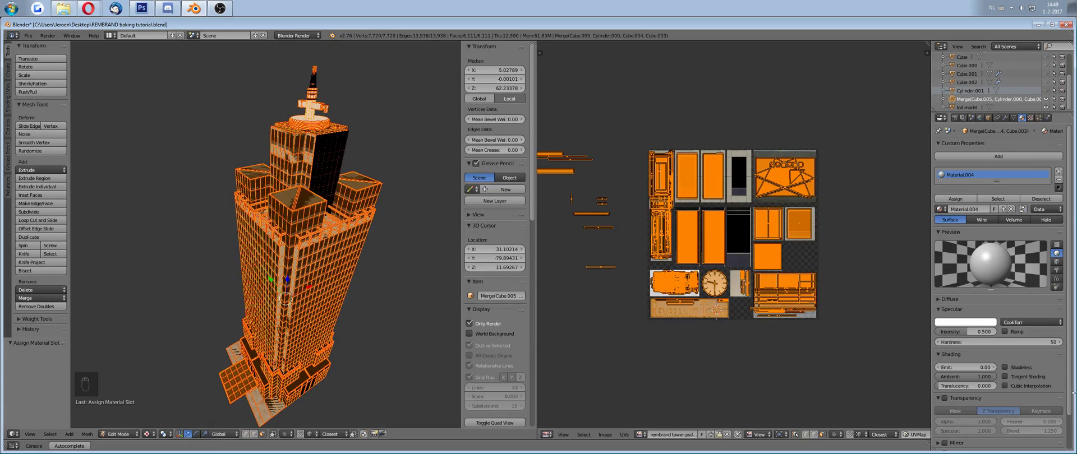
pyautogui.click(1005, 367)
pyautogui.moveTo(432, 317)
pyautogui.mouseDown(button='middle')
pyautogui.moveTo(421, 312)
pyautogui.moveTo(440, 301)
pyautogui.moveTo(437, 312)
pyautogui.moveTo(413, 297)
pyautogui.mouseUp(button='middle')
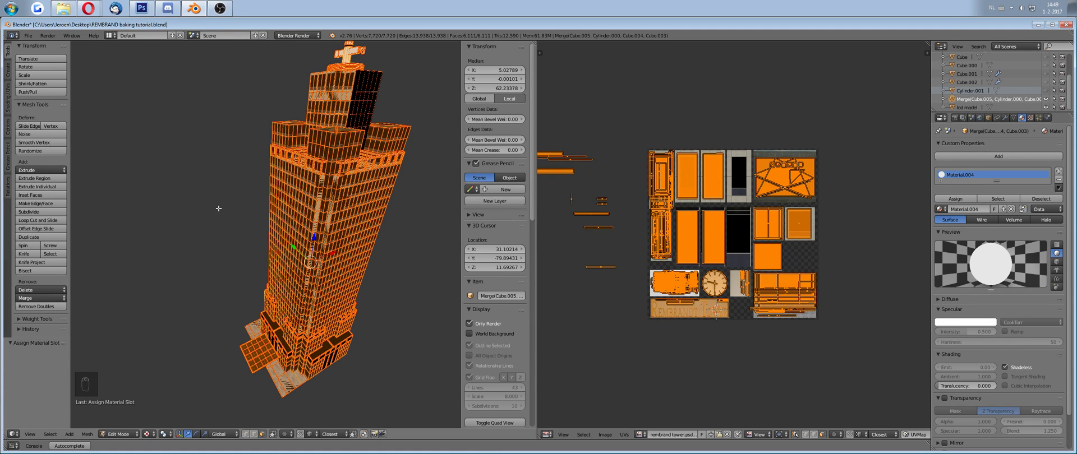
# Step: Give the lod model a new shadeless Material.005, then resume editing the Merge tower
pyautogui.press('Tab')
pyautogui.rightClick(311, 154)
pyautogui.press('Tab')
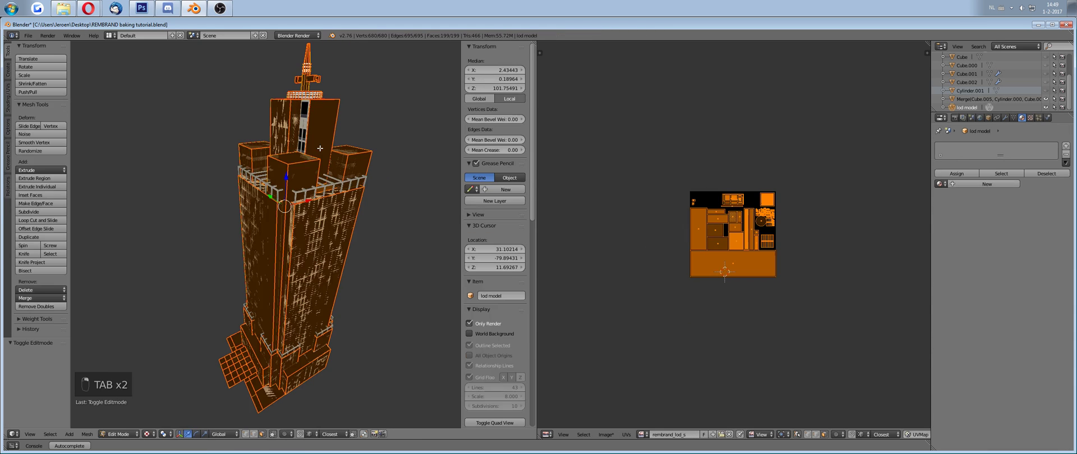
pyautogui.click(979, 184)
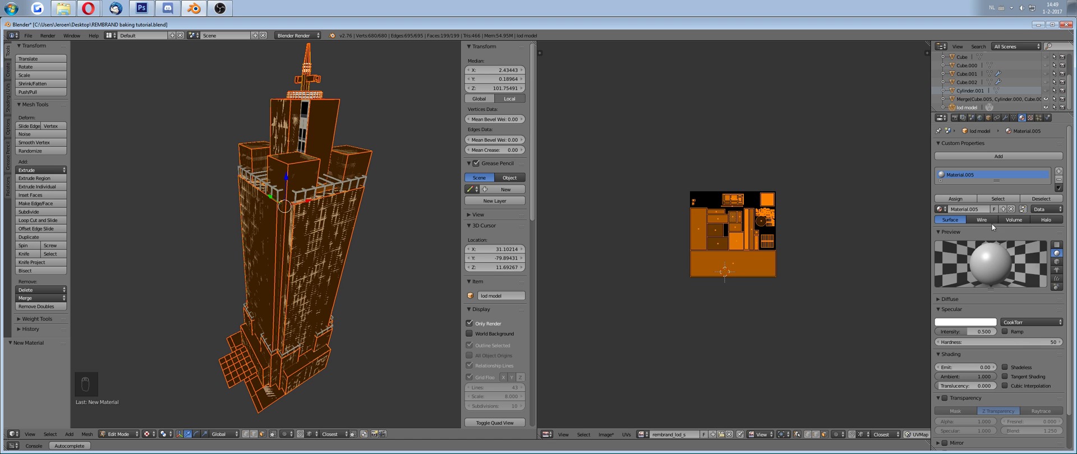
pyautogui.click(1009, 365)
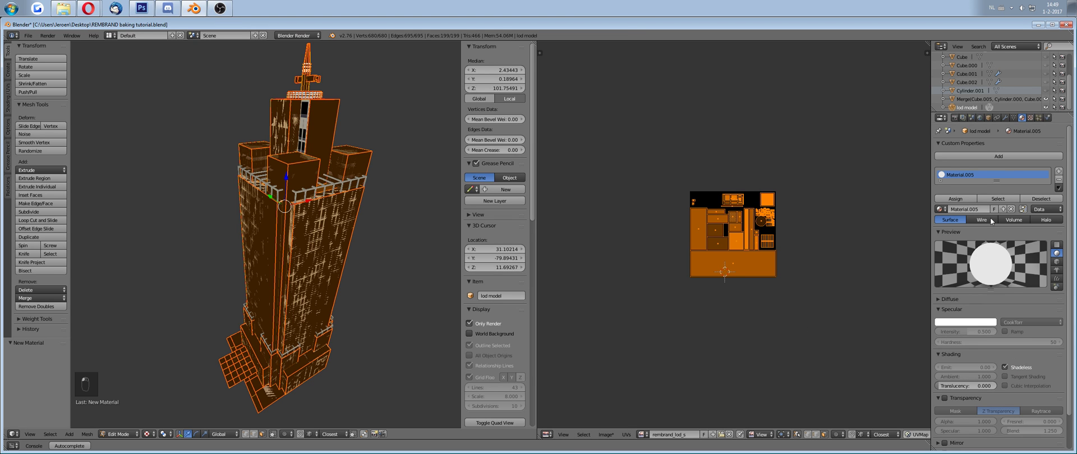
pyautogui.press('Tab')
pyautogui.click(999, 99)
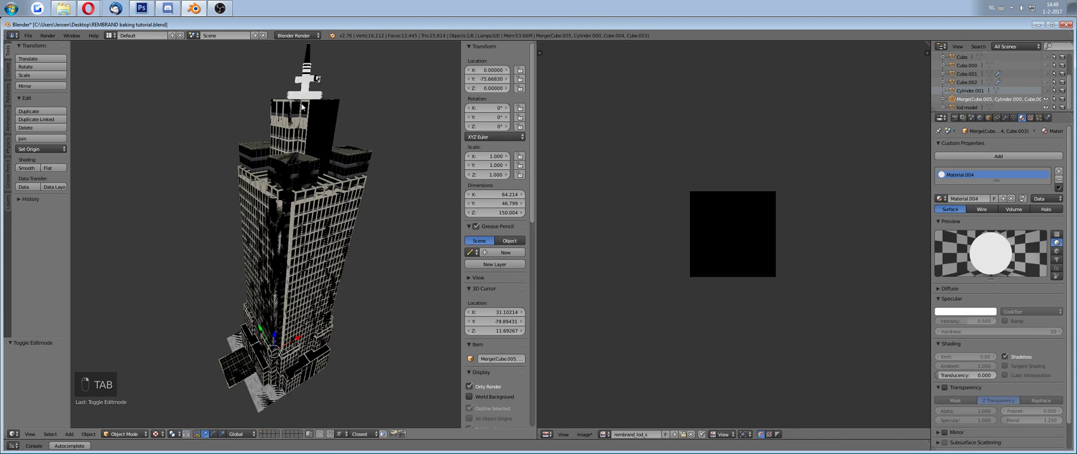
pyautogui.press('Tab')
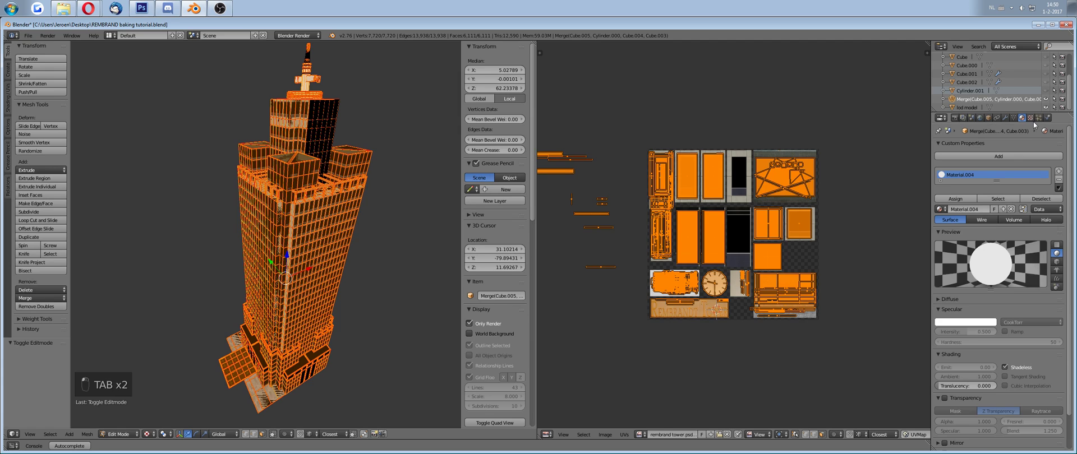
# Step: Add Texture.004 loading rembrand tower.psd from desktop stuff\Cities\Rembrand tower new
pyautogui.click(1030, 118)
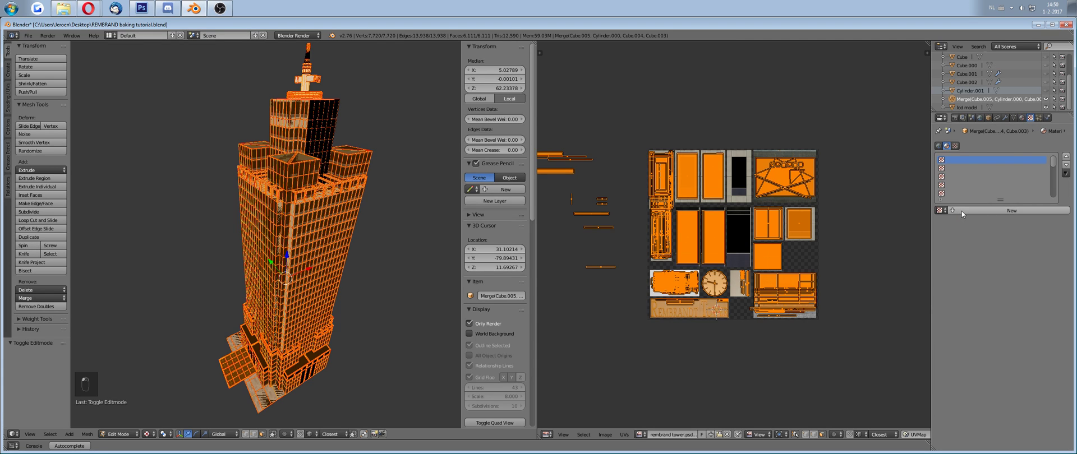
pyautogui.click(962, 211)
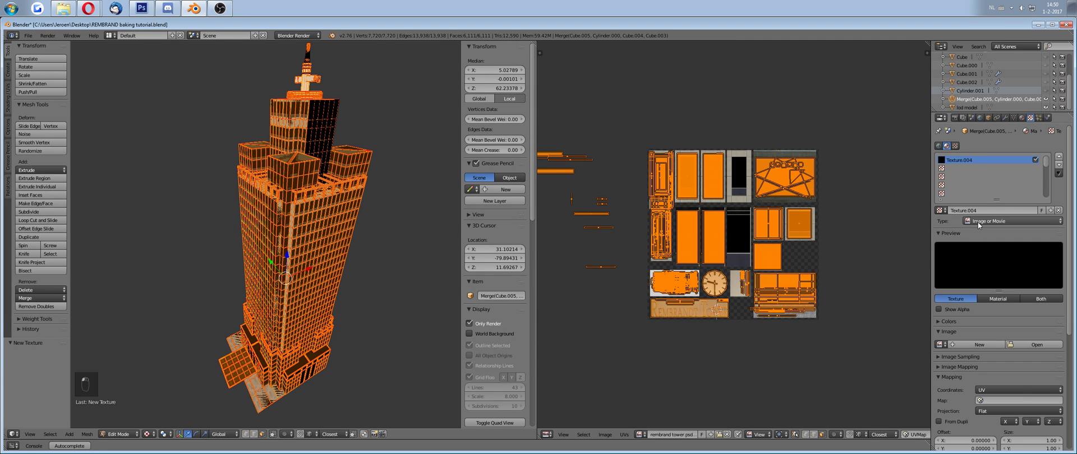
pyautogui.click(1017, 345)
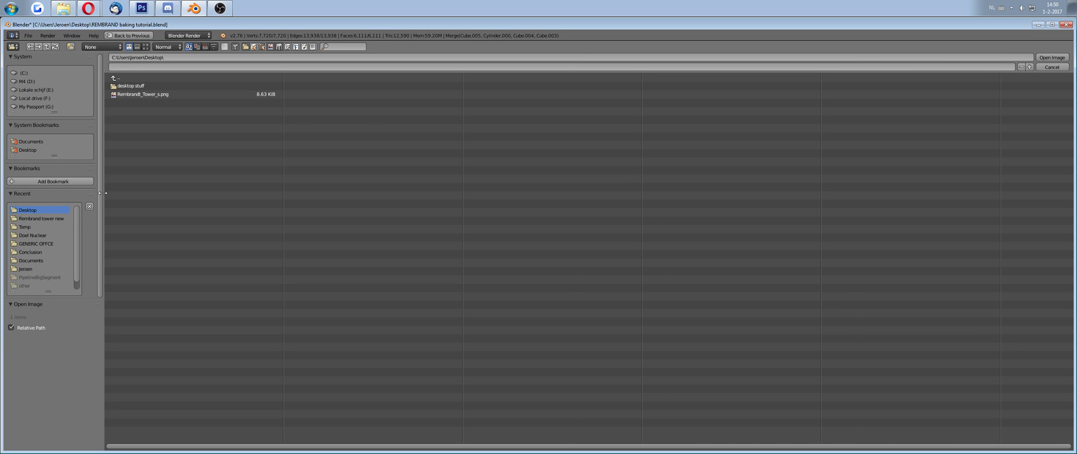
pyautogui.click(128, 86)
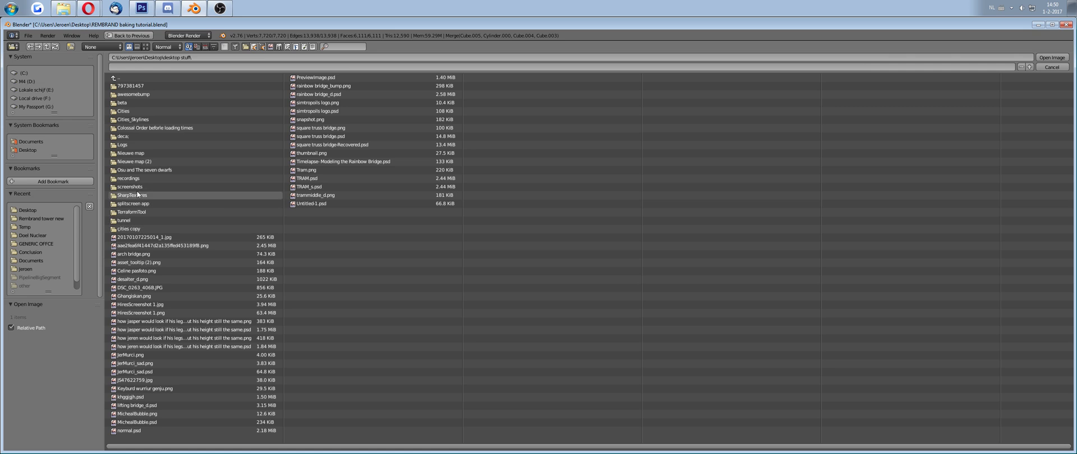
pyautogui.click(124, 111)
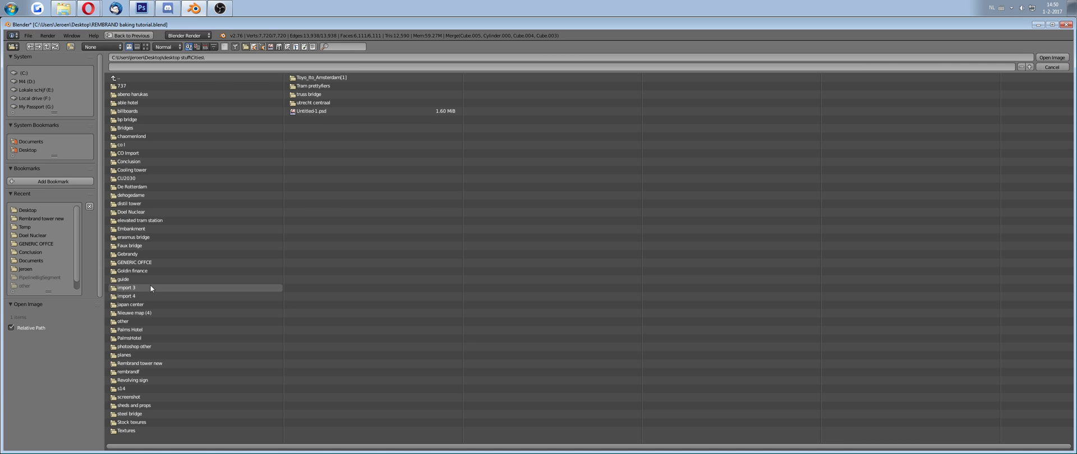
pyautogui.click(156, 364)
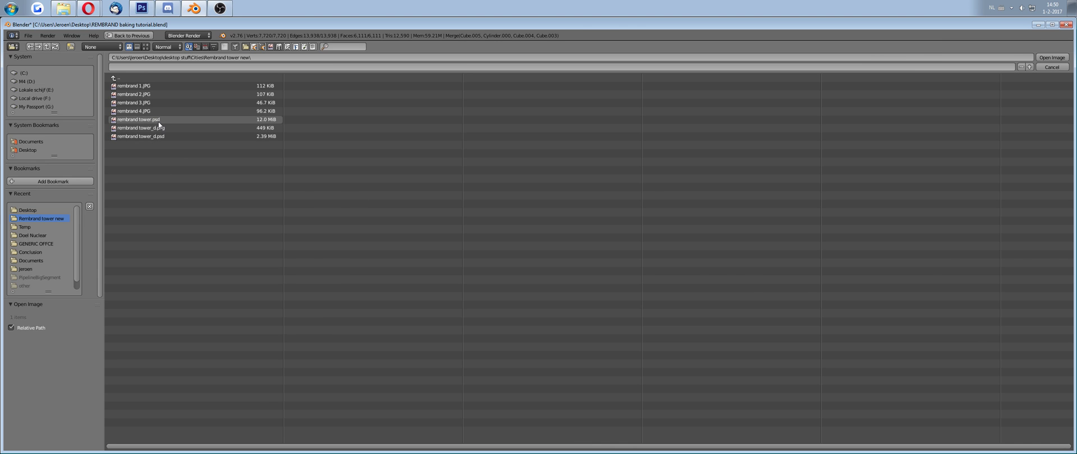
pyautogui.doubleClick(158, 122)
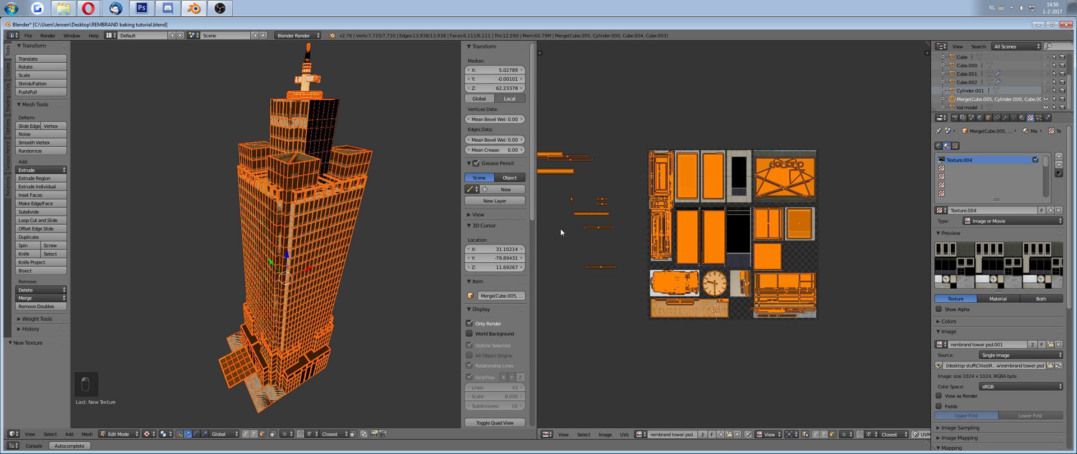
# Step: Leave the tower's Edit Mode and make the lod model the active object
pyautogui.press('Tab')
pyautogui.press('Tab')
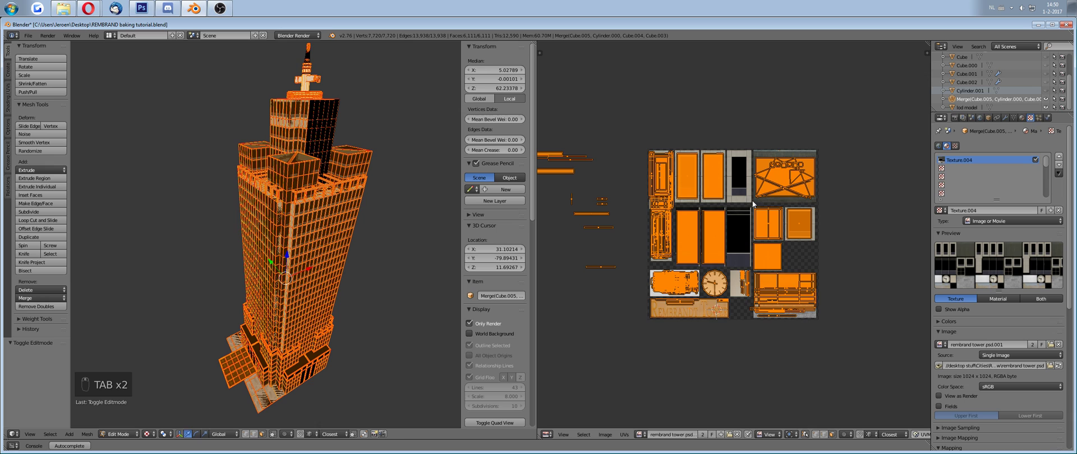
pyautogui.press('Tab')
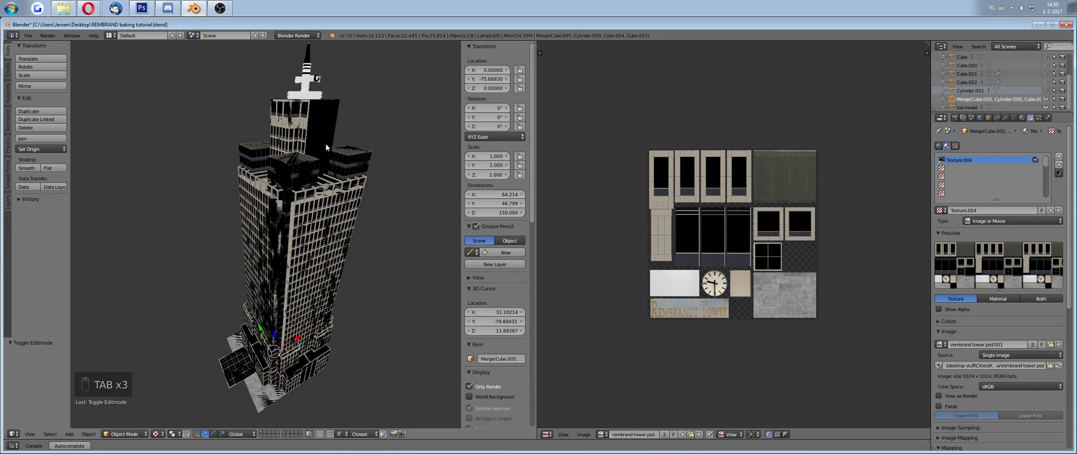
pyautogui.rightClick(325, 144)
pyautogui.press('Tab')
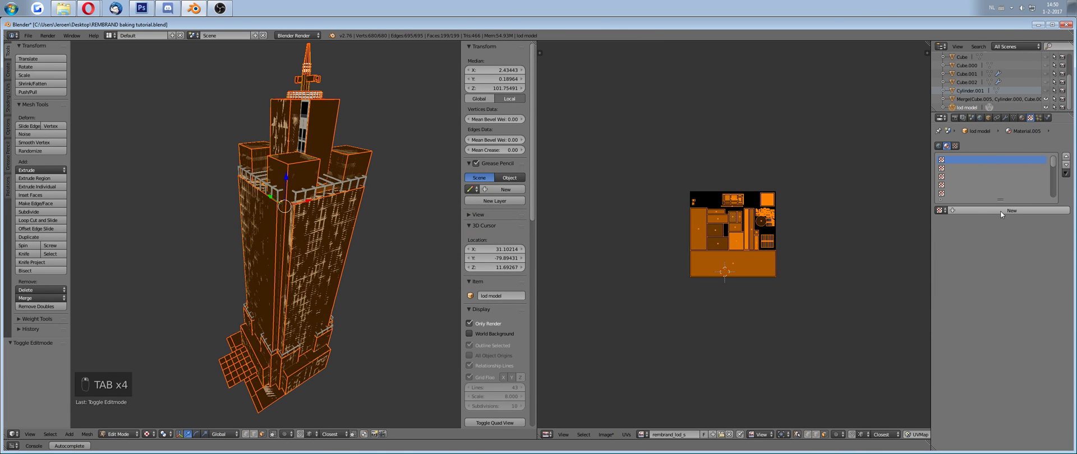
# Step: Add Texture.005 to the lod model with a new blank 512×512 image
pyautogui.click(985, 209)
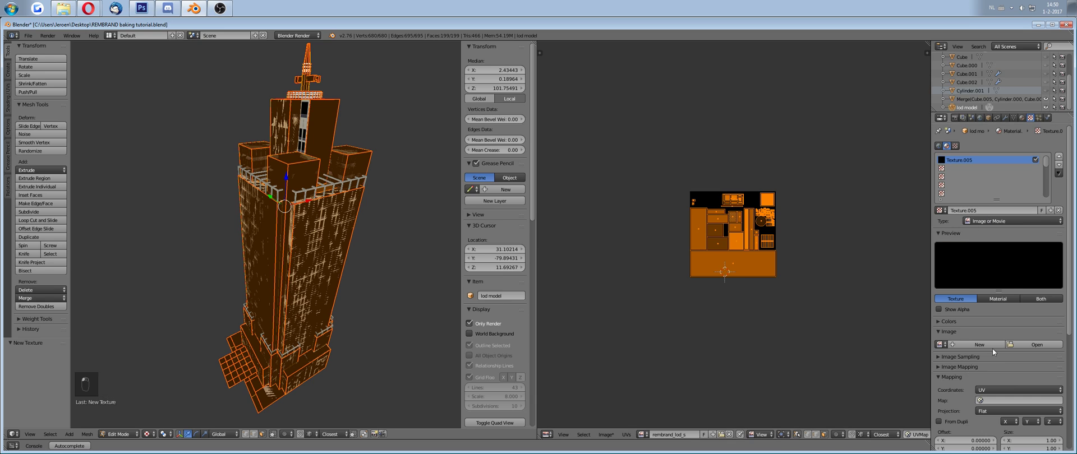
pyautogui.click(969, 344)
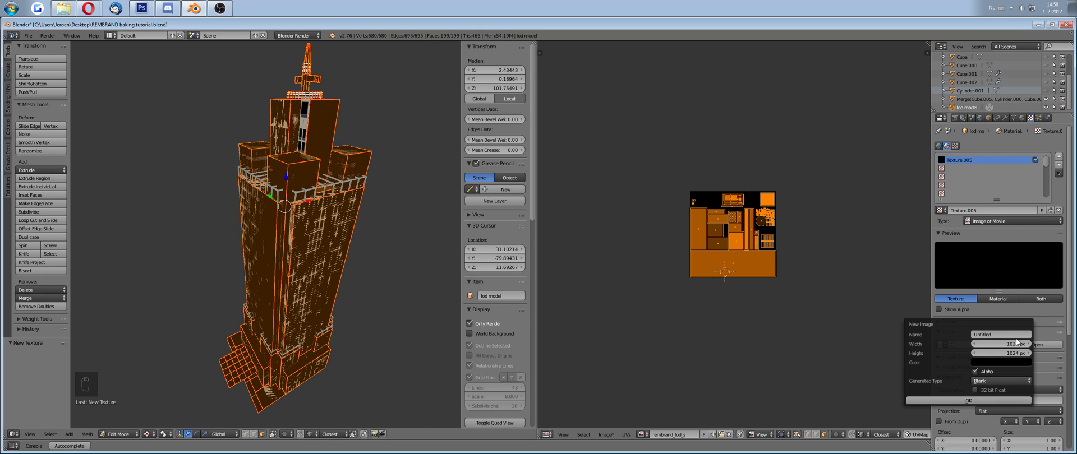
pyautogui.click(1013, 344)
pyautogui.write('512')
pyautogui.click(1012, 354)
pyautogui.write('51')
pyautogui.click(929, 400)
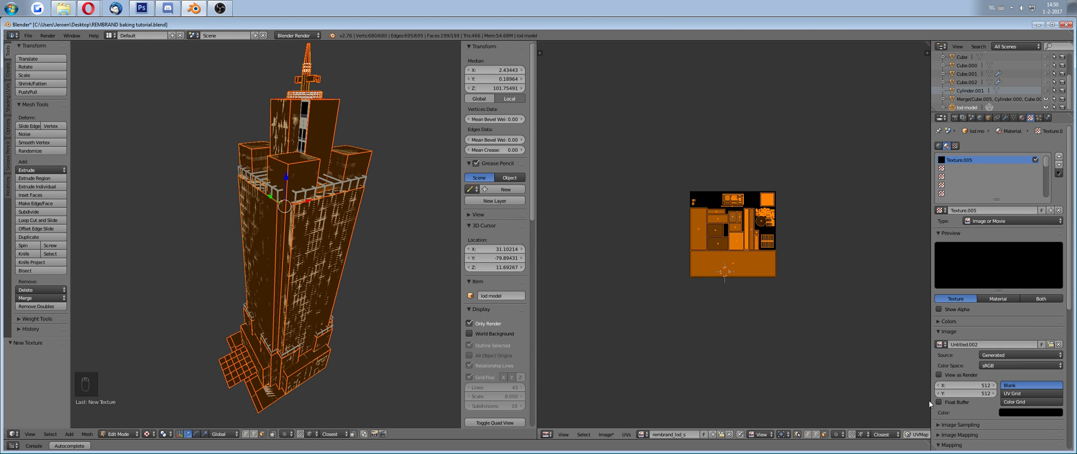
pyautogui.scroll(-1, 969, 413)
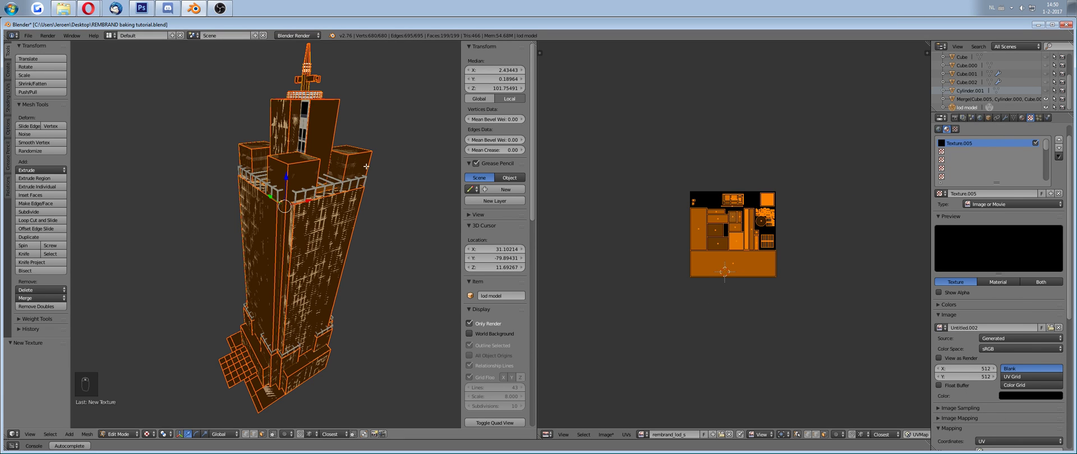
# Step: Select the Merge tower, show grid and outlines, then shift-select the lod model as active
pyautogui.press('Tab')
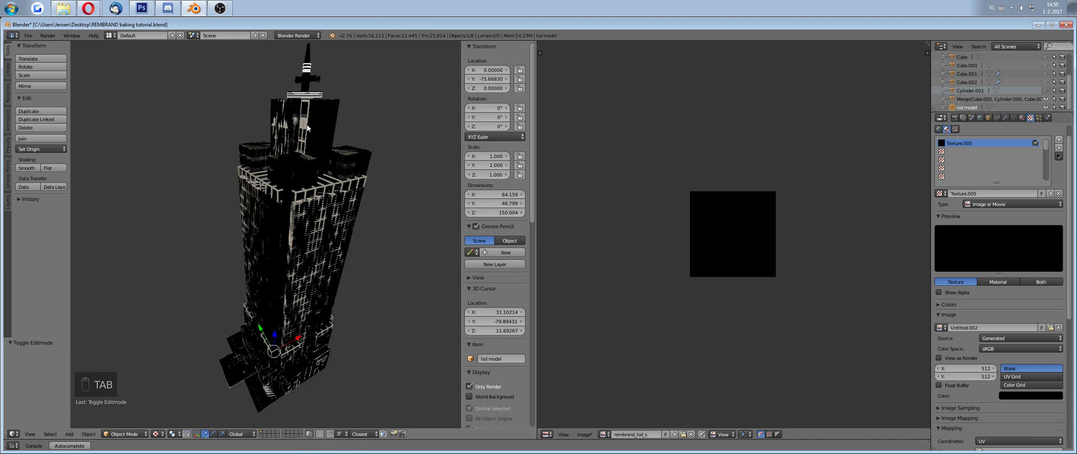
pyautogui.moveTo(316, 120); pyautogui.dragTo(293, 179, button='middle')
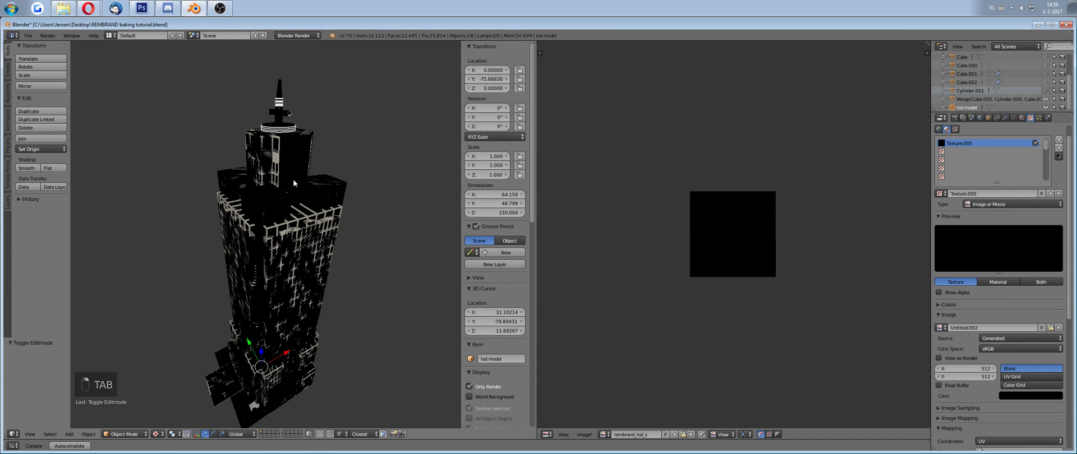
pyautogui.moveTo(295, 277); pyautogui.dragTo(278, 283, button='middle')
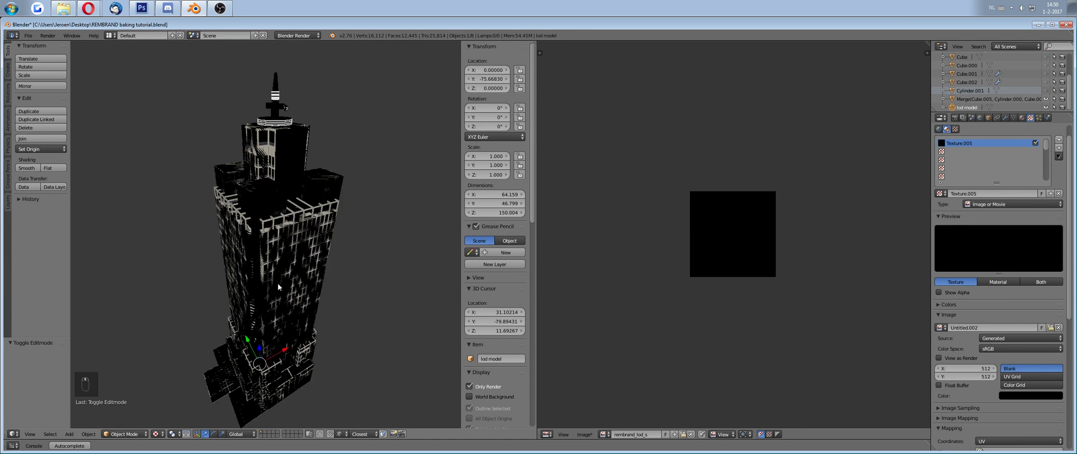
pyautogui.rightClick(273, 153)
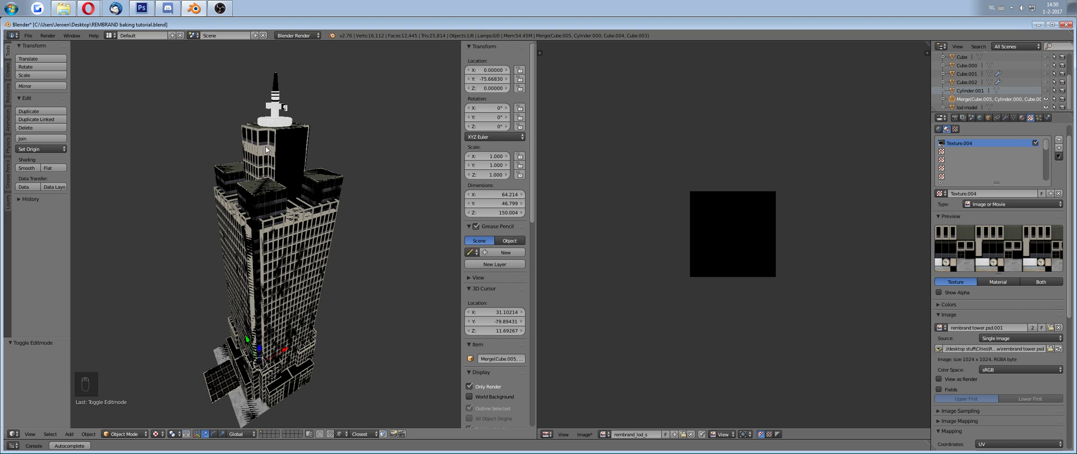
pyautogui.click(470, 387)
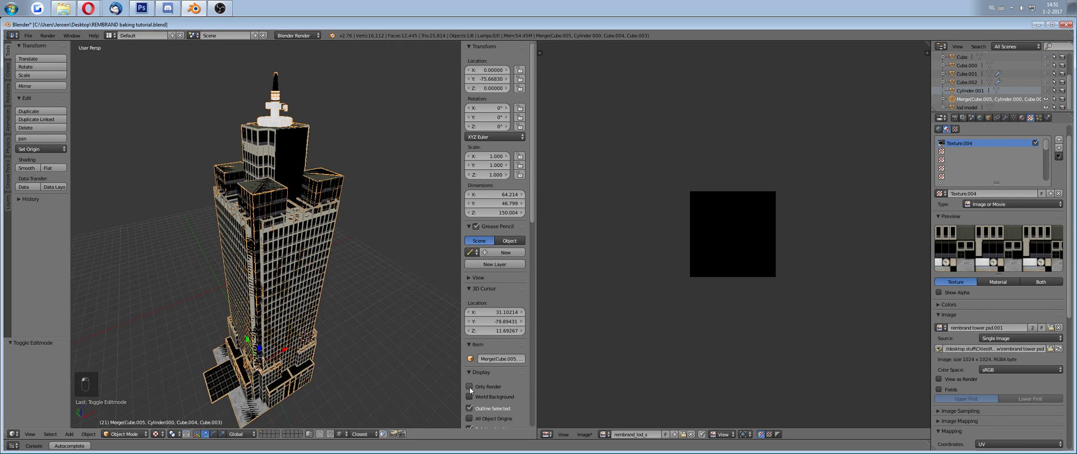
pyautogui.moveTo(256, 235); pyautogui.dragTo(279, 275, button='middle')
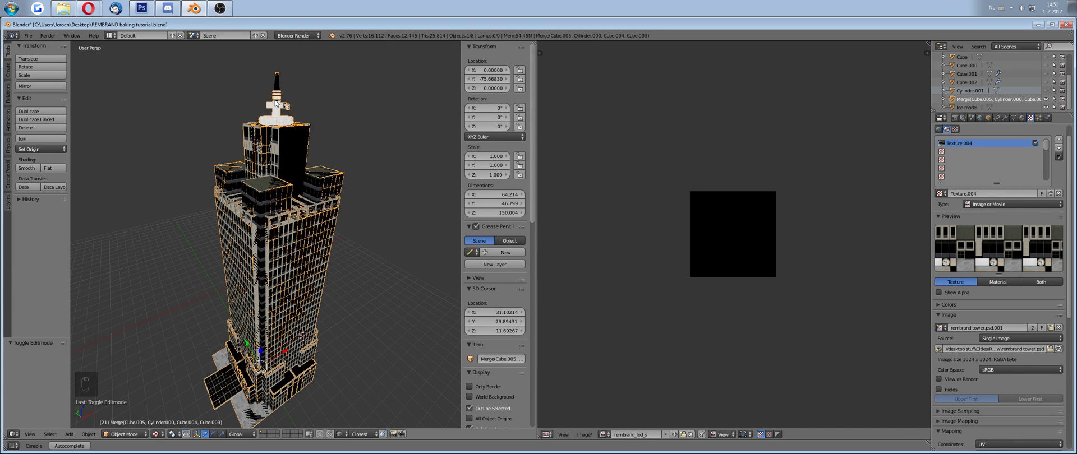
pyautogui.keyDown('shift'); pyautogui.rightClick(277, 90); pyautogui.keyUp('shift')
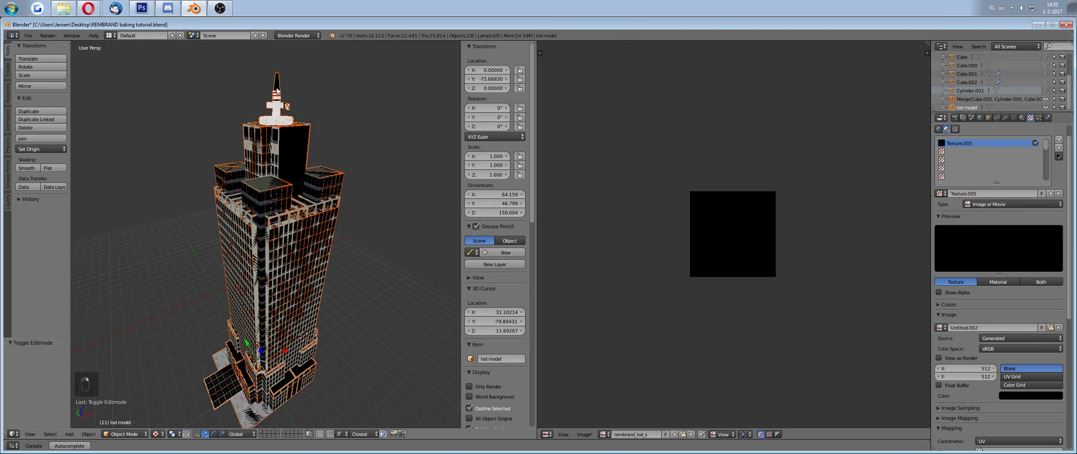
# Step: Enter Edit Mode and enlarge the lod model's UV layout for a closer look
pyautogui.press('Tab')
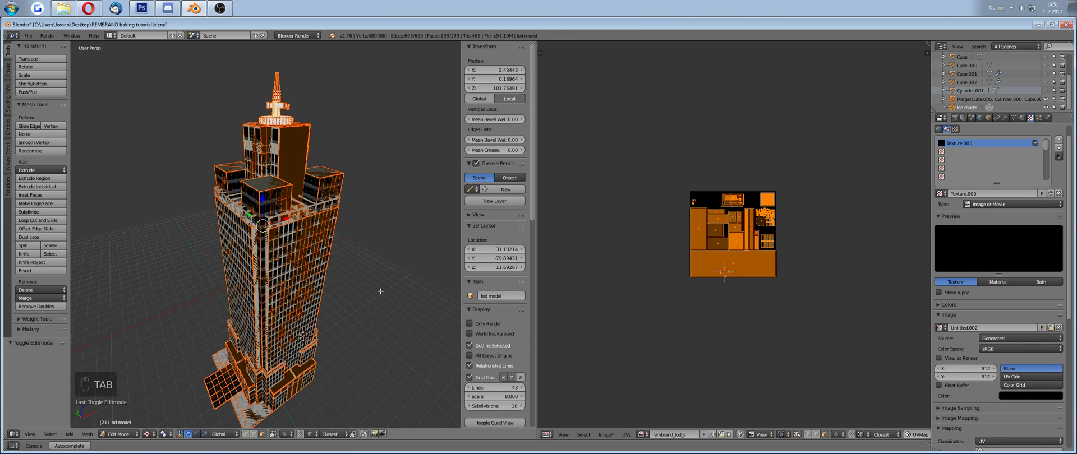
pyautogui.scroll(1, 738, 284)
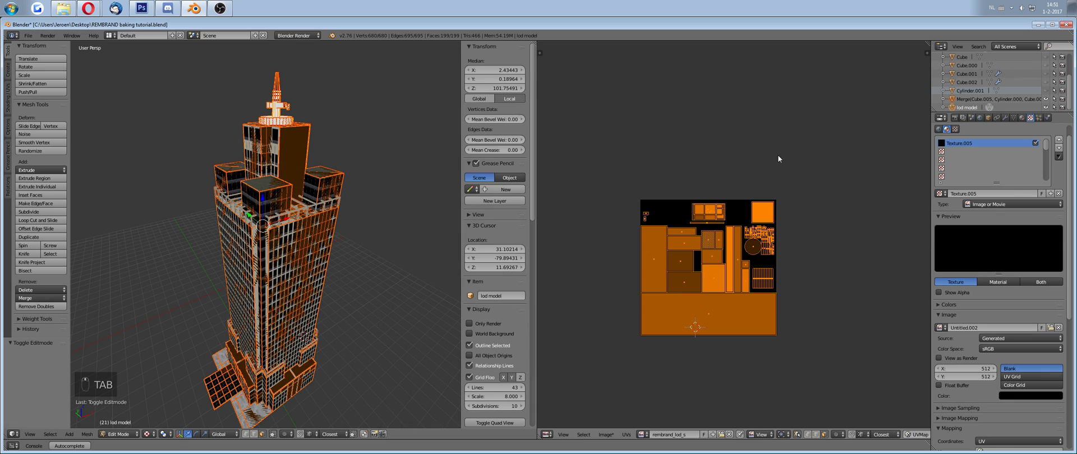
pyautogui.scroll(2, 877, 238)
pyautogui.keyDown('shift'); pyautogui.moveTo(684, 252); pyautogui.dragTo(719, 228, button='middle'); pyautogui.keyUp('shift')
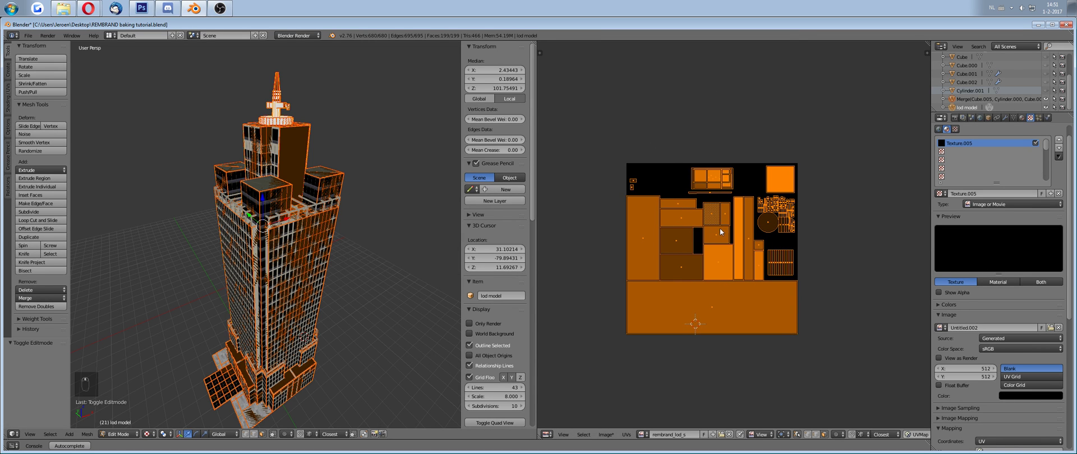
pyautogui.scroll(3, 366, 213)
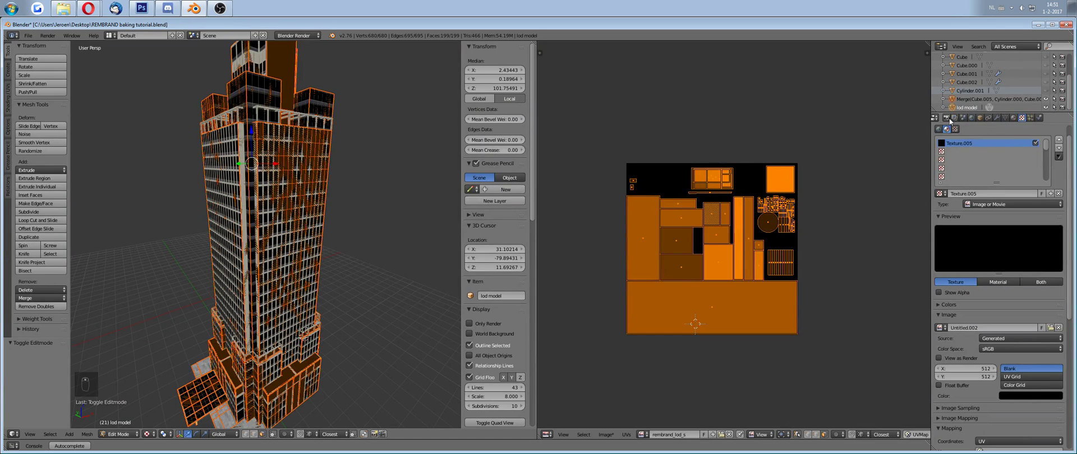
# Step: Bake from the Render tab's Bake panel with Selected to Active enabled
pyautogui.click(951, 119)
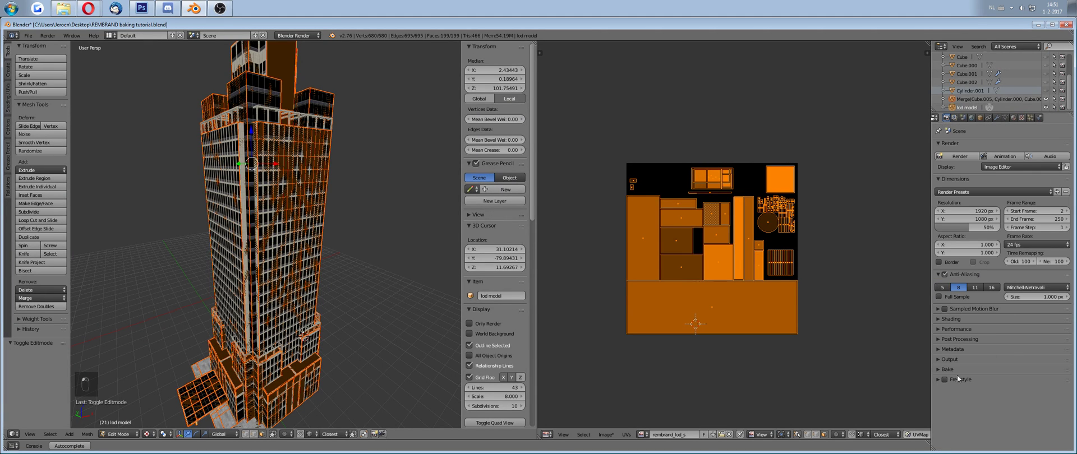
pyautogui.click(942, 369)
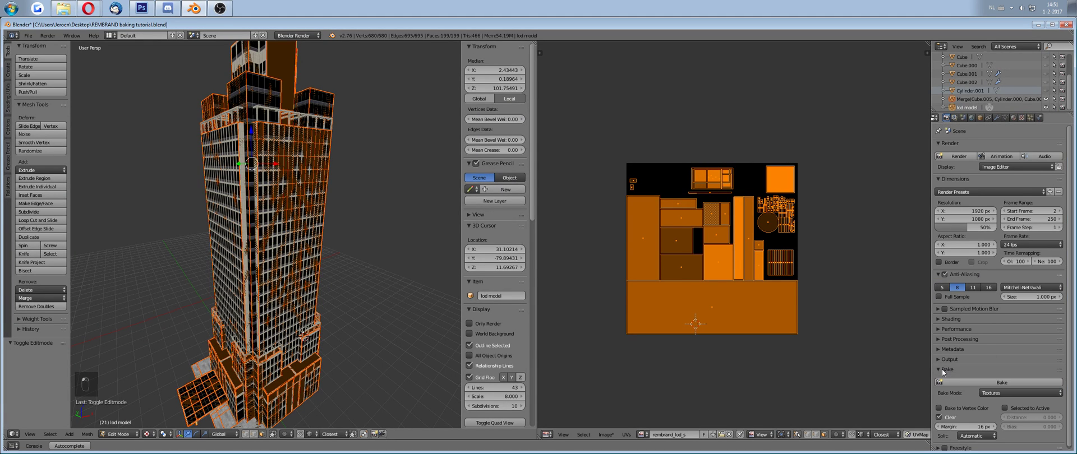
pyautogui.click(1004, 406)
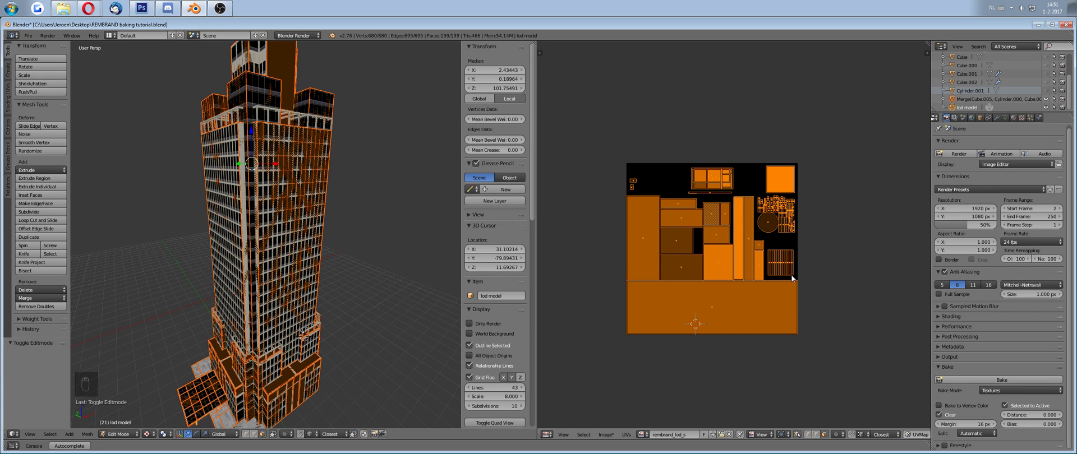
pyautogui.click(1008, 379)
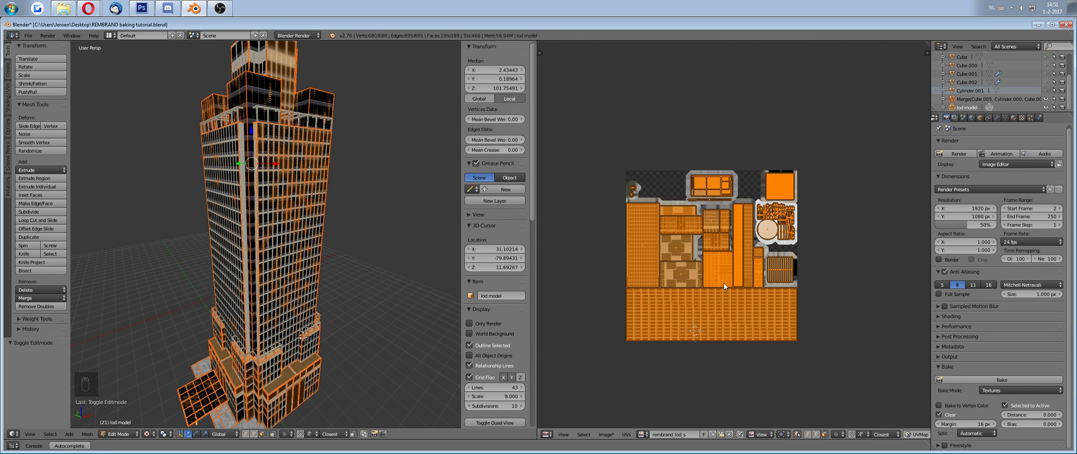
# Step: Hide the Merge tower and orbit to a ground-level view of the baked lod model
pyautogui.scroll(2, 711, 260)
pyautogui.press('Tab')
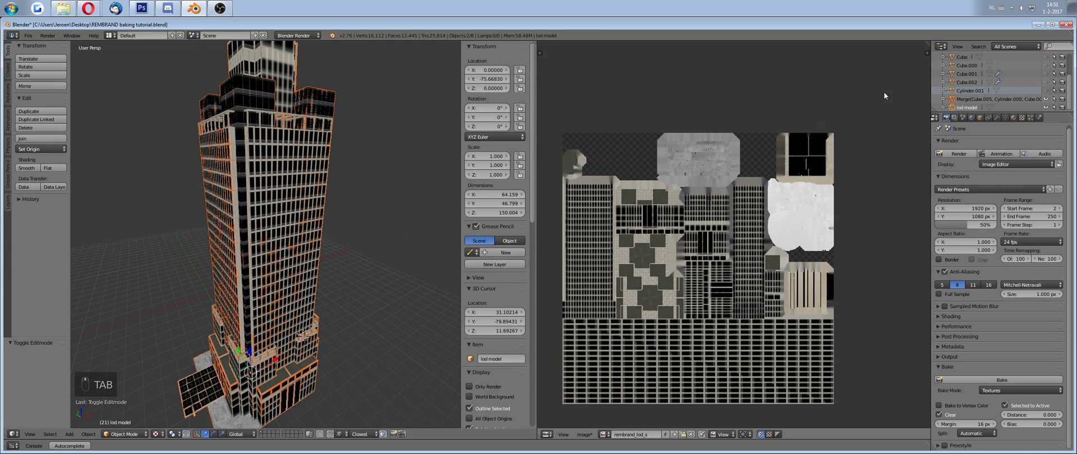
pyautogui.click(1046, 99)
pyautogui.moveTo(322, 260)
pyautogui.mouseDown(button='middle')
pyautogui.moveTo(373, 261)
pyautogui.moveTo(325, 293)
pyautogui.mouseUp(button='middle')
pyautogui.moveTo(291, 226)
pyautogui.mouseDown(button='middle')
pyautogui.moveTo(214, 305)
pyautogui.moveTo(280, 253)
pyautogui.moveTo(291, 301)
pyautogui.moveTo(209, 305)
pyautogui.moveTo(315, 297)
pyautogui.moveTo(314, 188)
pyautogui.mouseUp(button='middle')
# Step: Toggle Edit Mode on the lod model a few times and deselect everything
pyautogui.press('Tab')
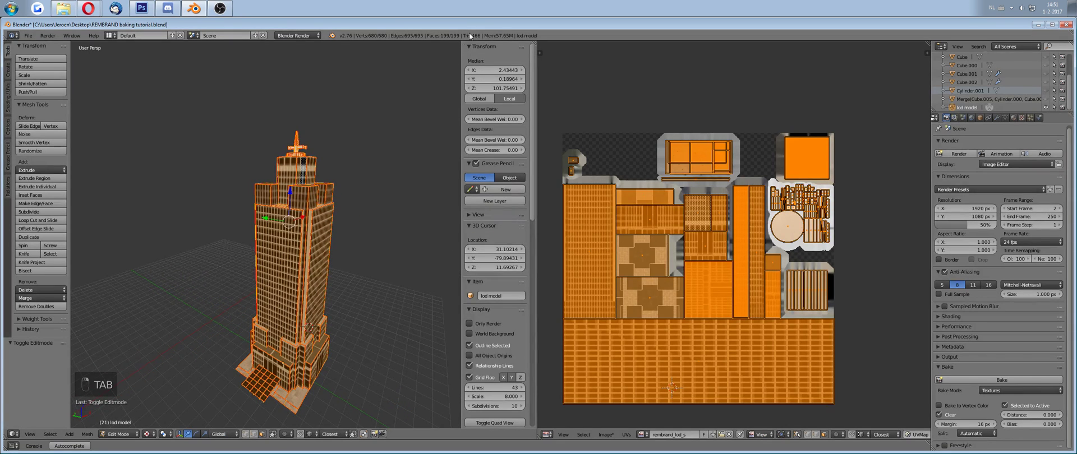
pyautogui.press('Tab')
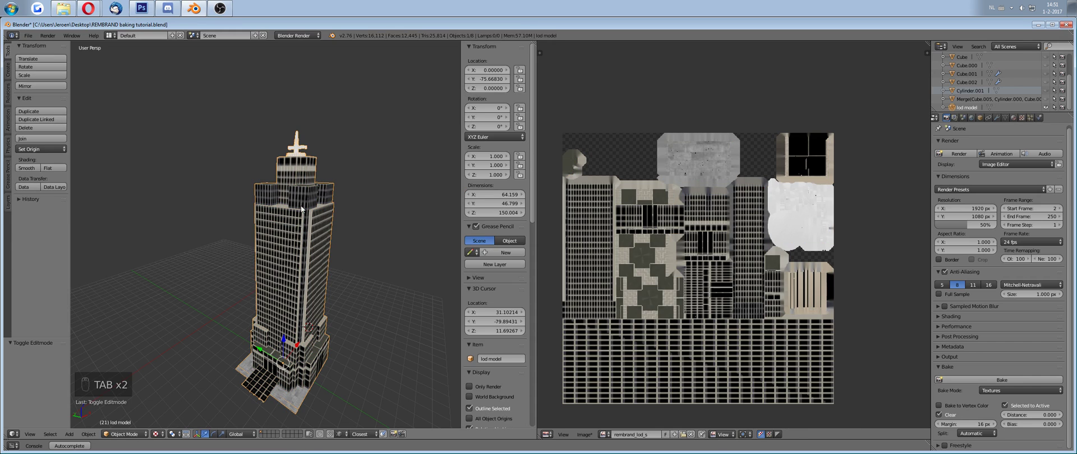
pyautogui.press('Tab')
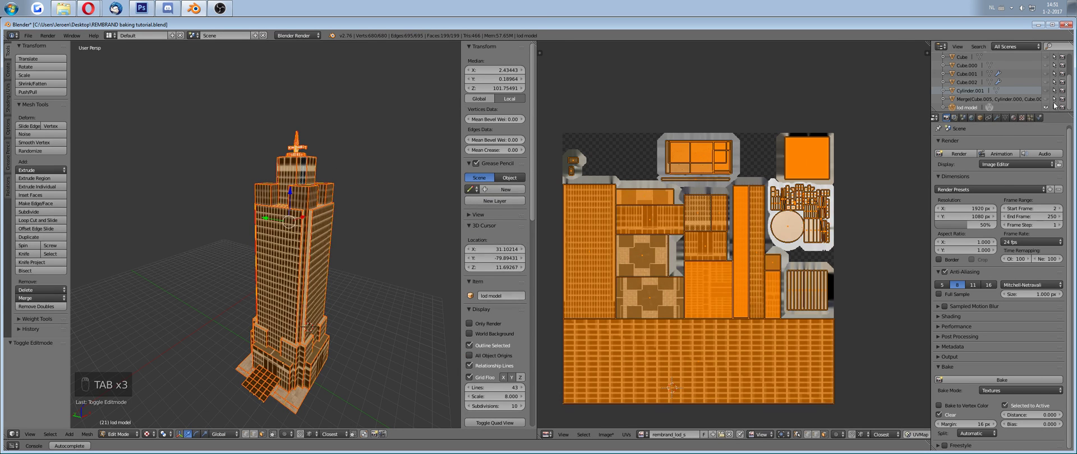
pyautogui.press('Tab')
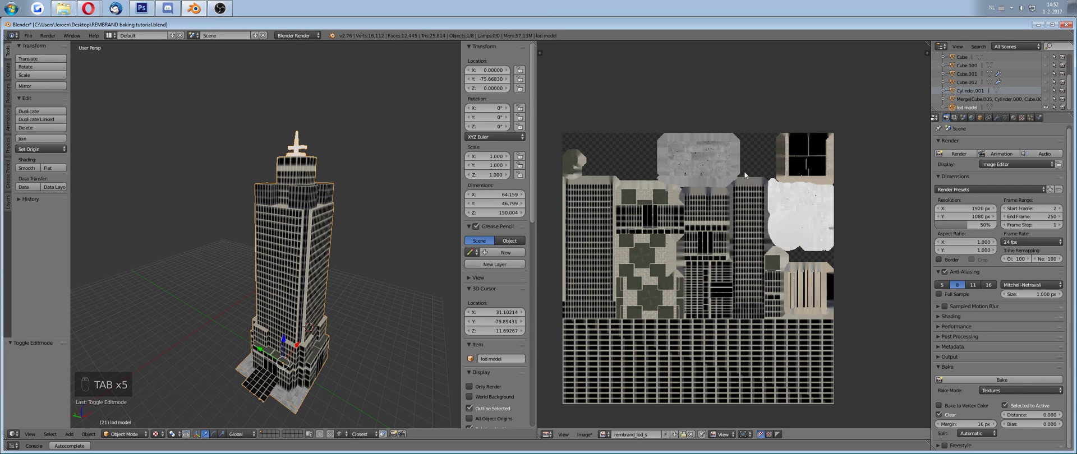
pyautogui.press('a')
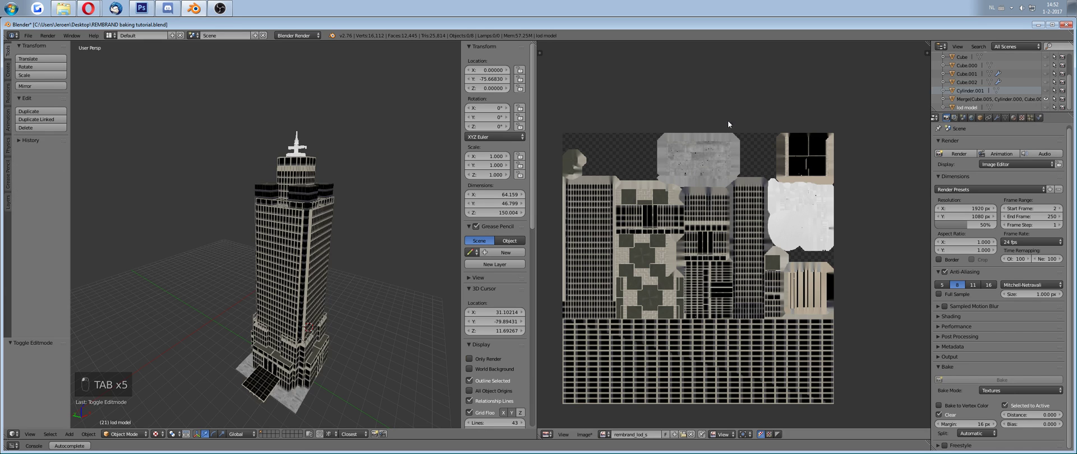
# Step: Edit the Merge tower and orbit to a more frontal view of the building
pyautogui.moveTo(325, 253)
pyautogui.mouseDown(button='middle')
pyautogui.moveTo(301, 257)
pyautogui.moveTo(363, 176)
pyautogui.mouseUp(button='middle')
pyautogui.moveTo(266, 191); pyautogui.dragTo(293, 238, button='middle')
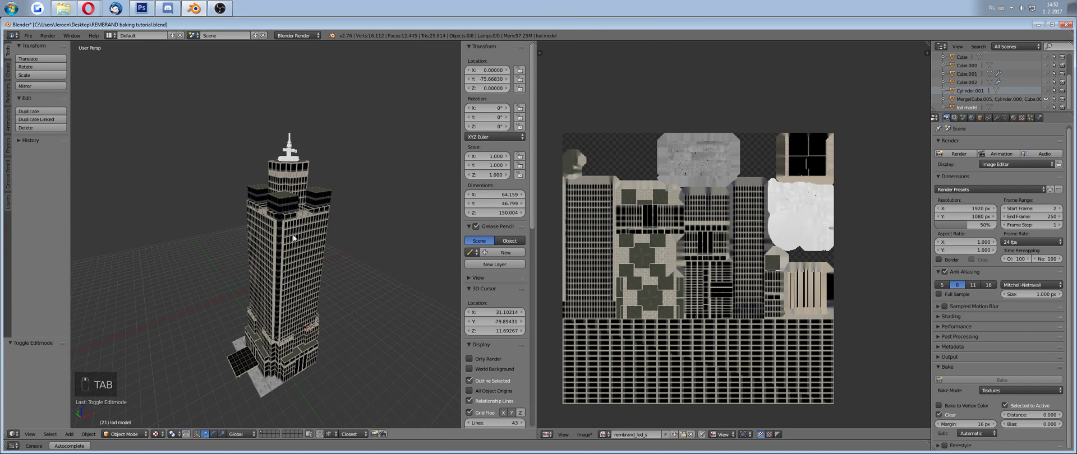
pyautogui.rightClick(293, 238)
pyautogui.press('Tab')
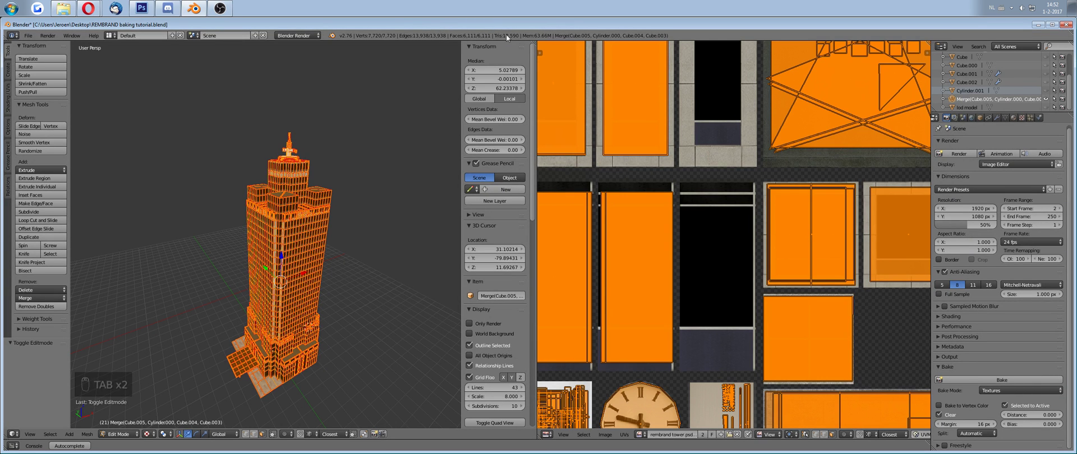
pyautogui.moveTo(185, 326); pyautogui.dragTo(288, 357, button='middle')
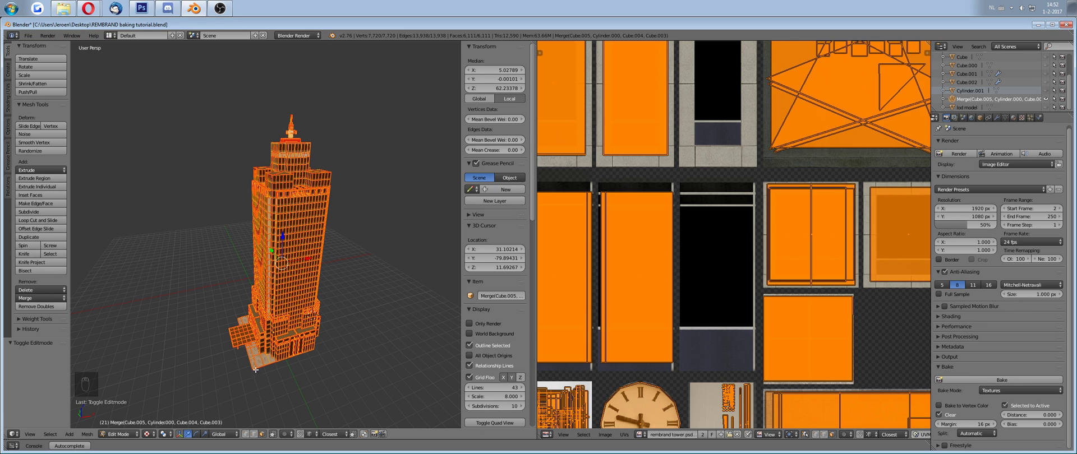
pyautogui.moveTo(255, 370); pyautogui.dragTo(275, 367, button='middle')
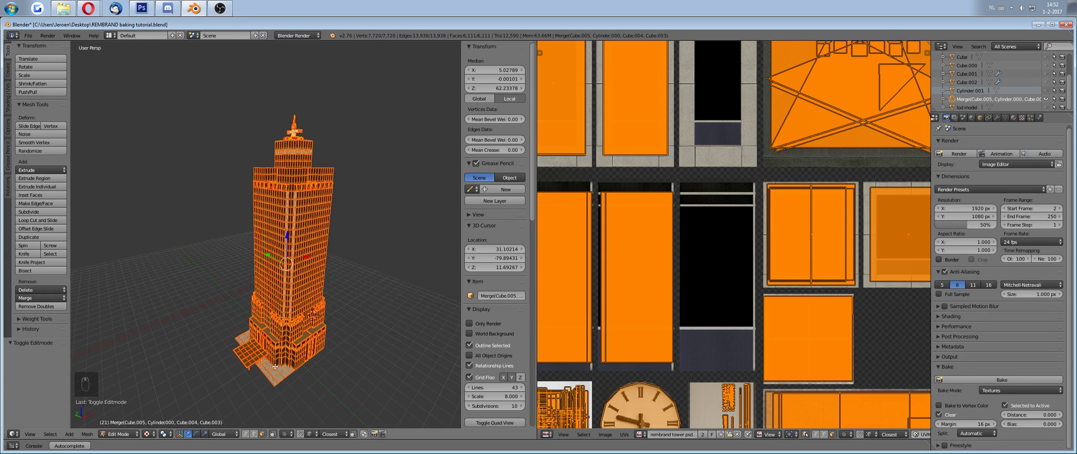